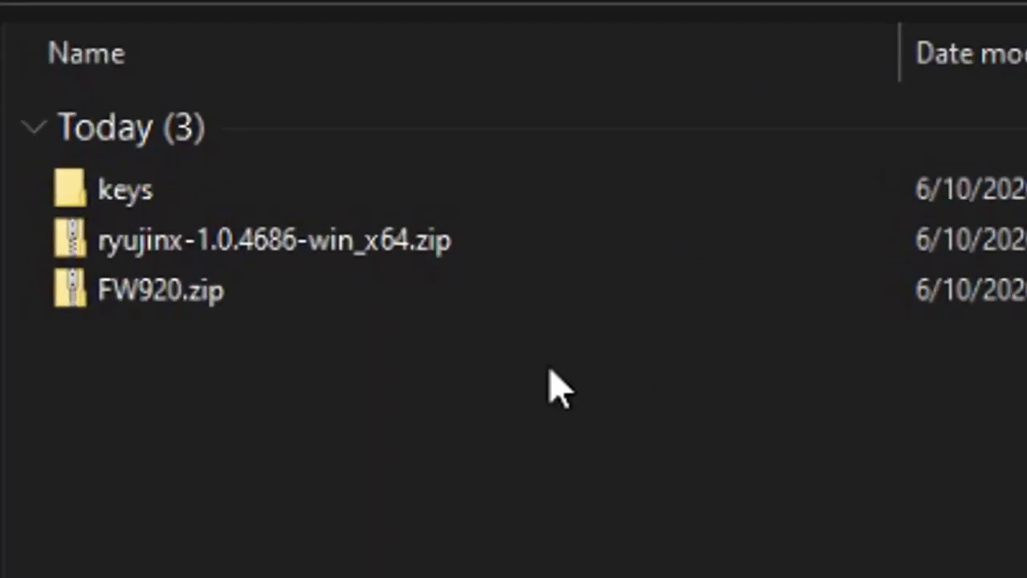
# Step: Extract ryujinx-1.0.4686-win_x64.zip into Downloads using 7-Zip's Extract Here
pyautogui.rightClick(403, 235)
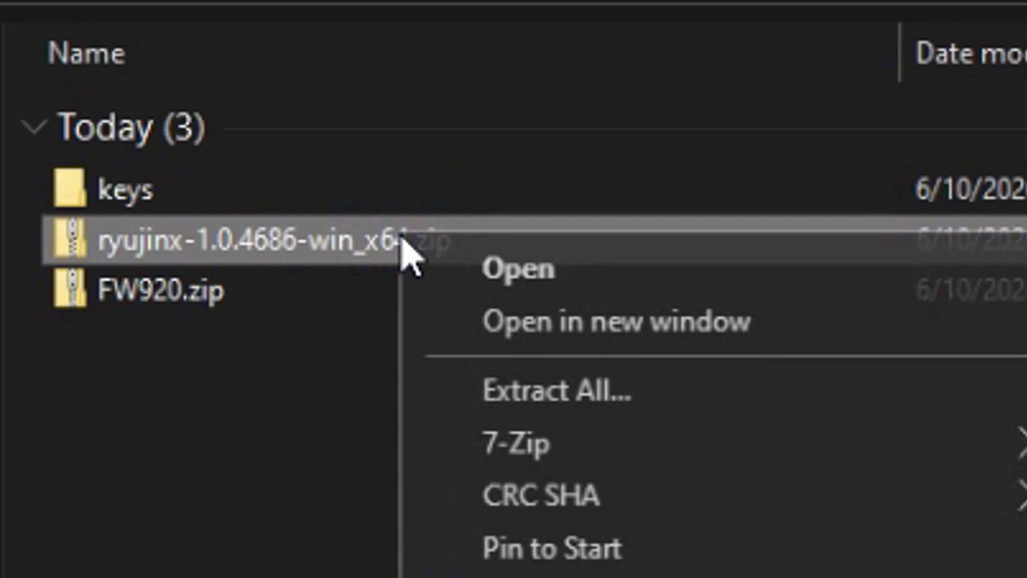
pyautogui.moveTo(618, 443)
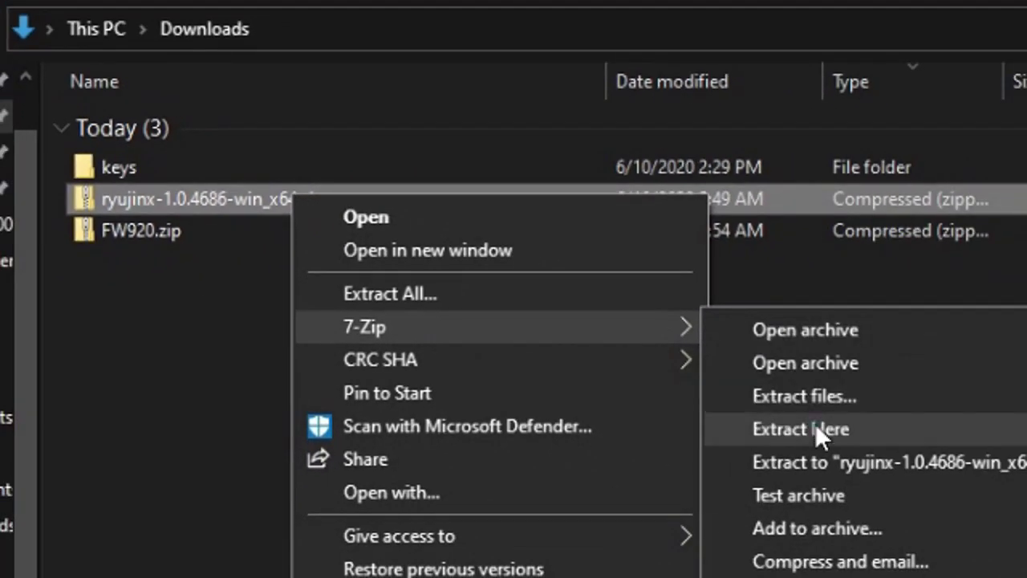
pyautogui.click(815, 424)
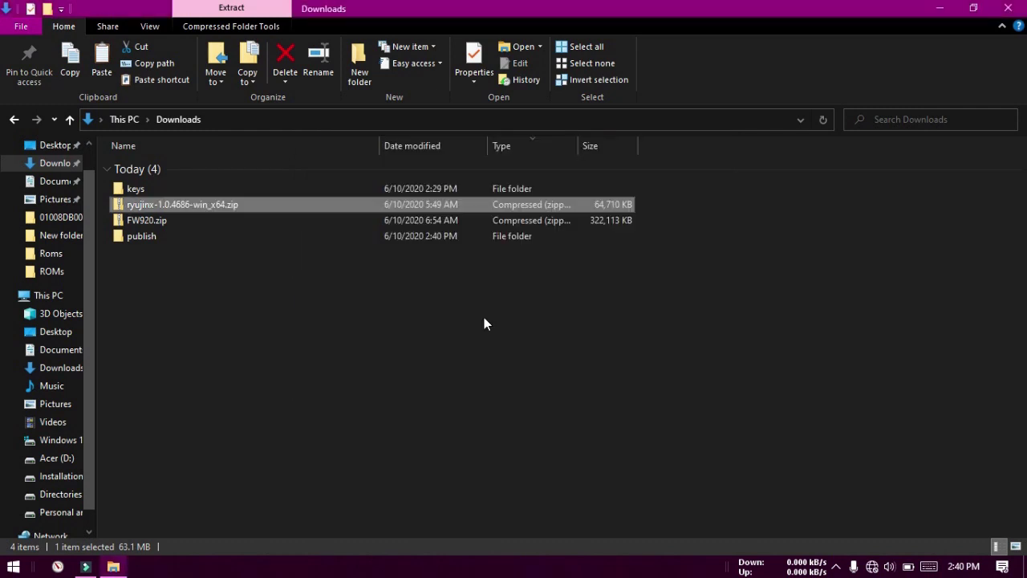
# Step: Open the extracted publish folder and run Ryujinx.exe from it
pyautogui.doubleClick(262, 263)
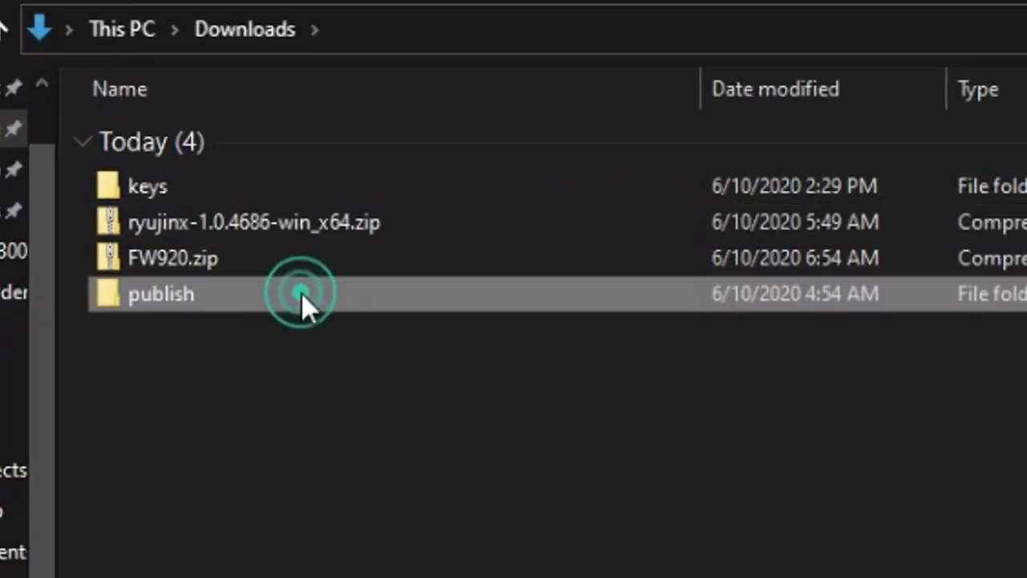
pyautogui.scroll(-13, 259, 268)
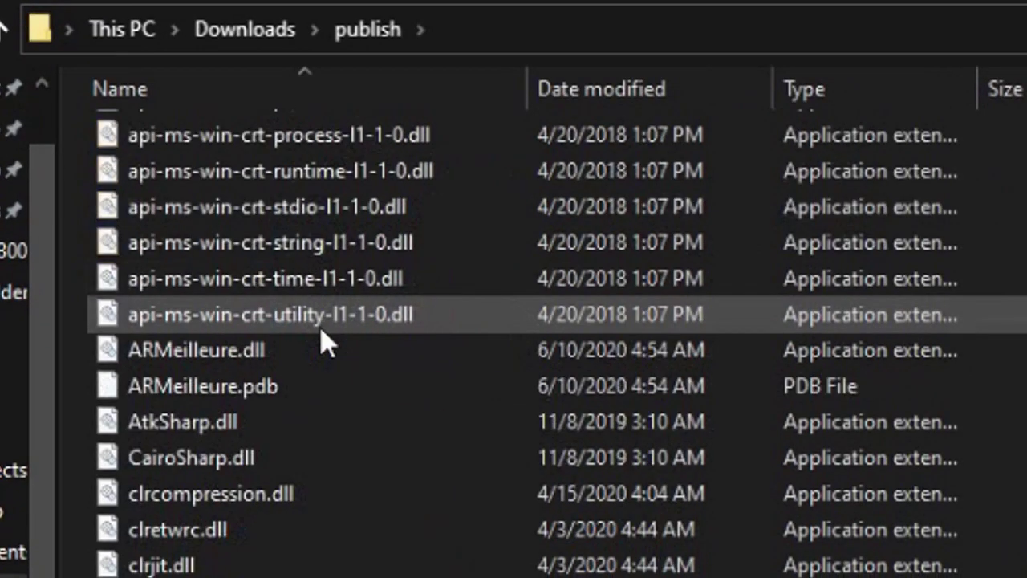
pyautogui.scroll(-20, 323, 341)
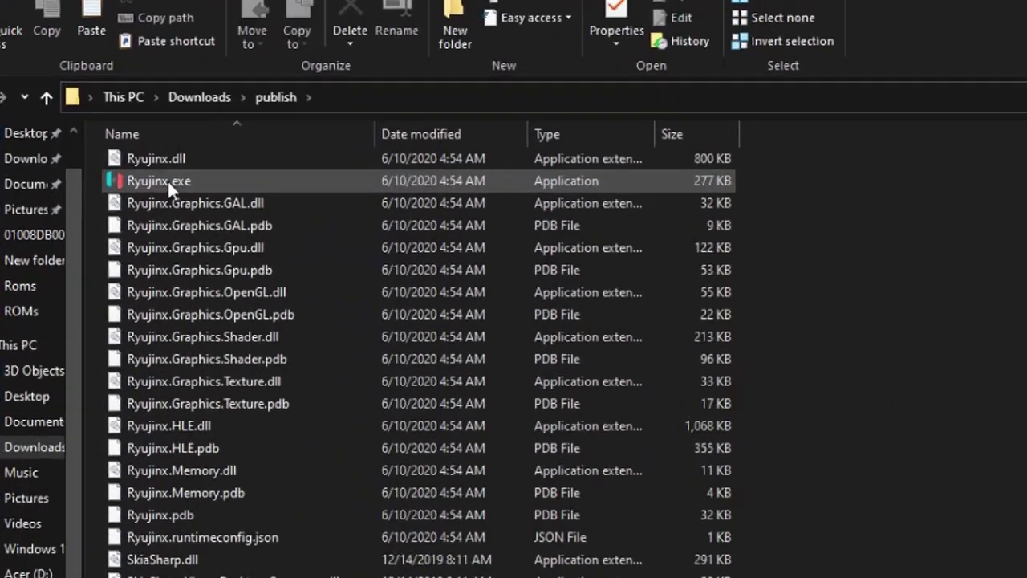
pyautogui.scroll(1, 148, 189)
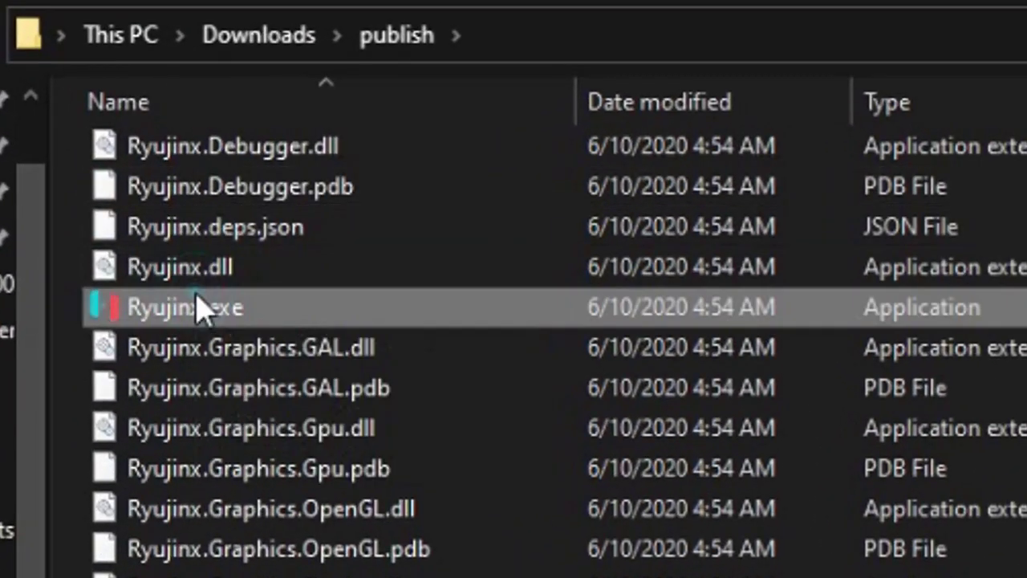
pyautogui.doubleClick(199, 306)
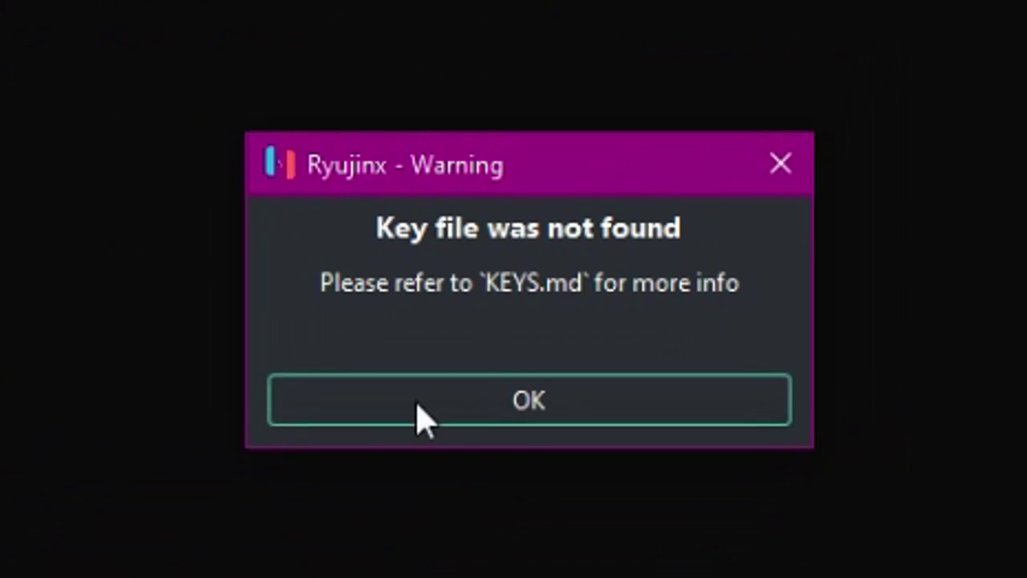
# Step: Dismiss the missing key file warning and open the Ryujinx data folder from the File menu
pyautogui.click(470, 347)
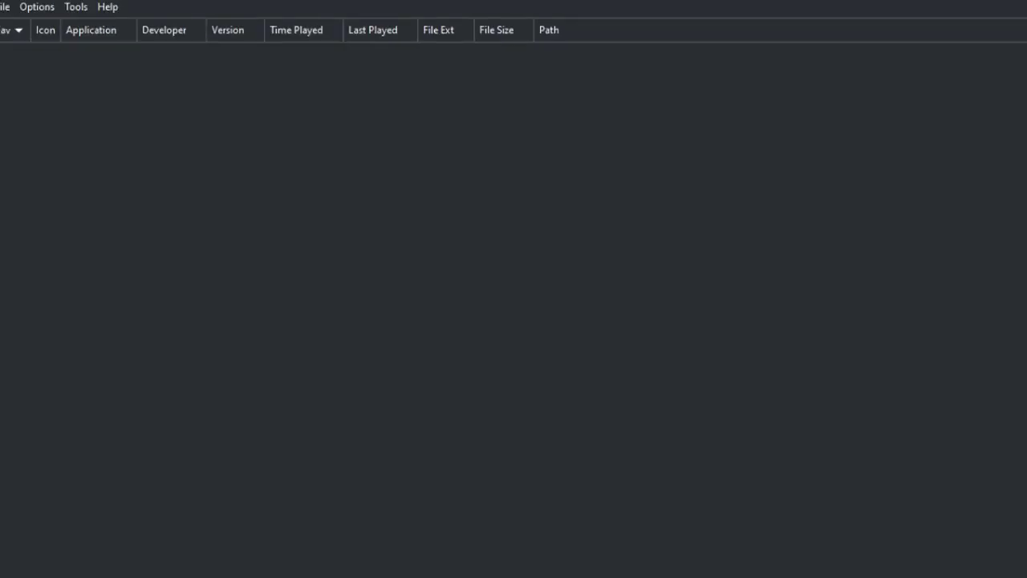
pyautogui.click(50, 33)
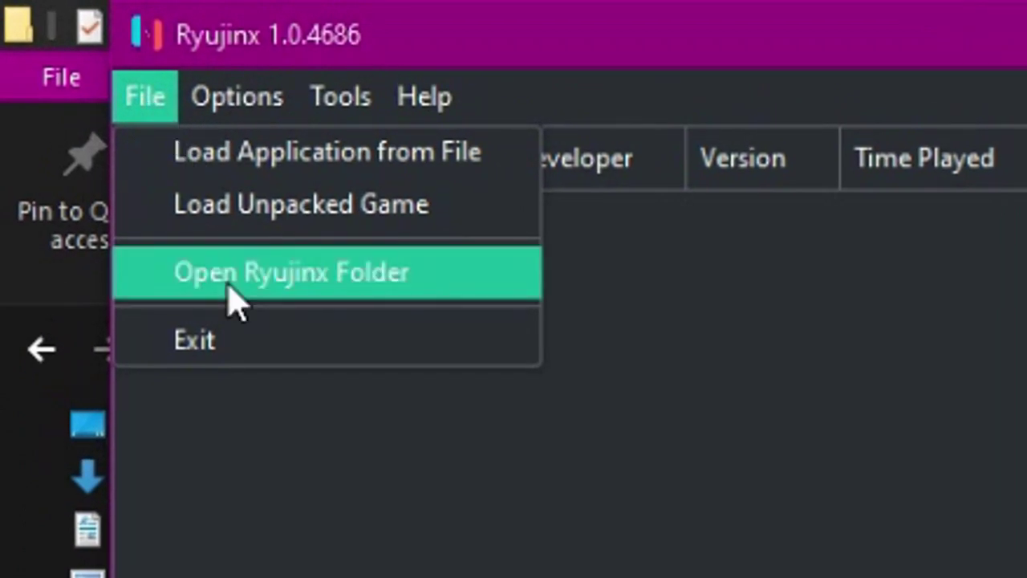
pyautogui.click(222, 283)
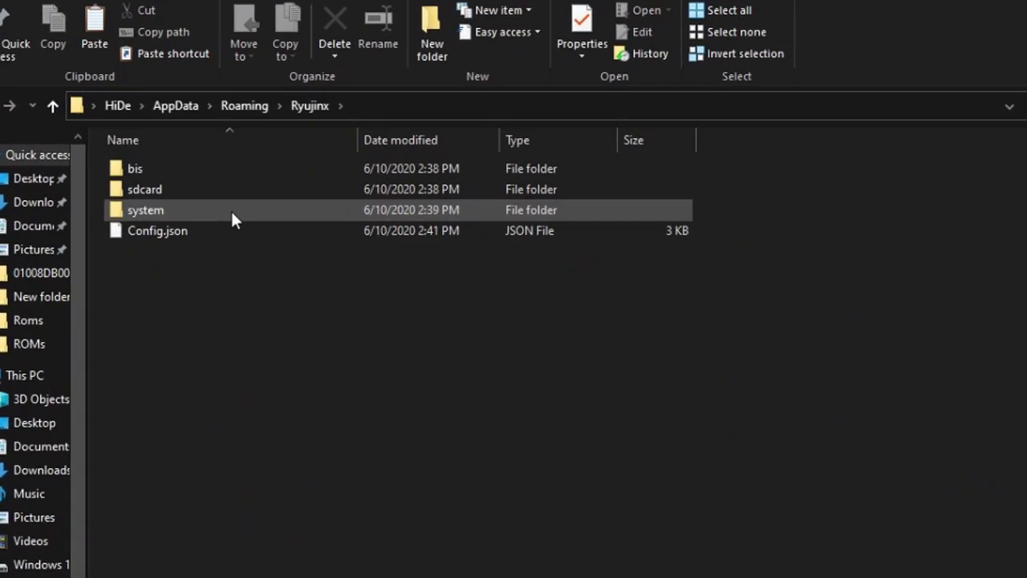
# Step: Open Ryujinx's system folder, then copy prod.keys from the Downloads\keys folder
pyautogui.click(228, 220)
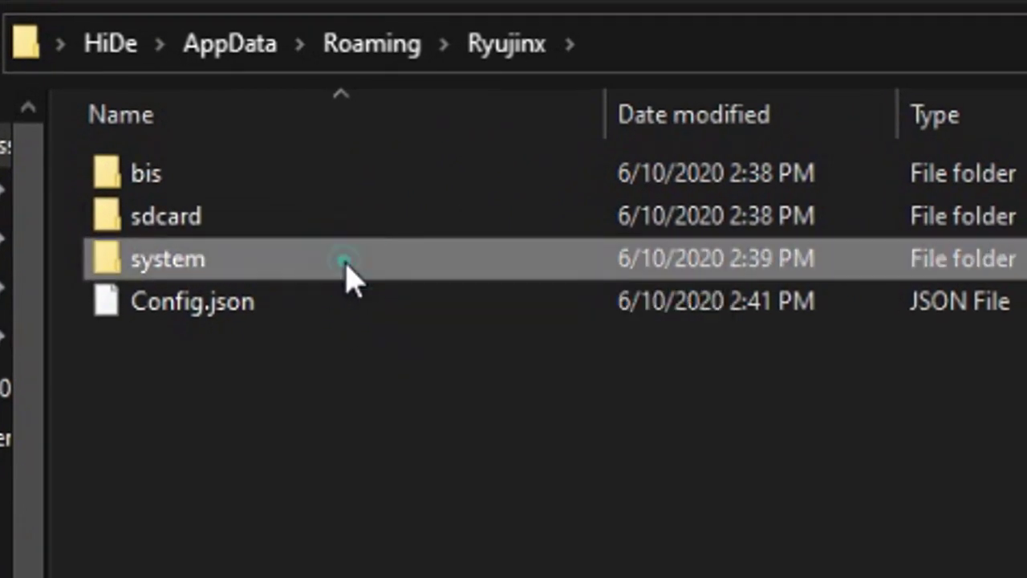
pyautogui.doubleClick(345, 261)
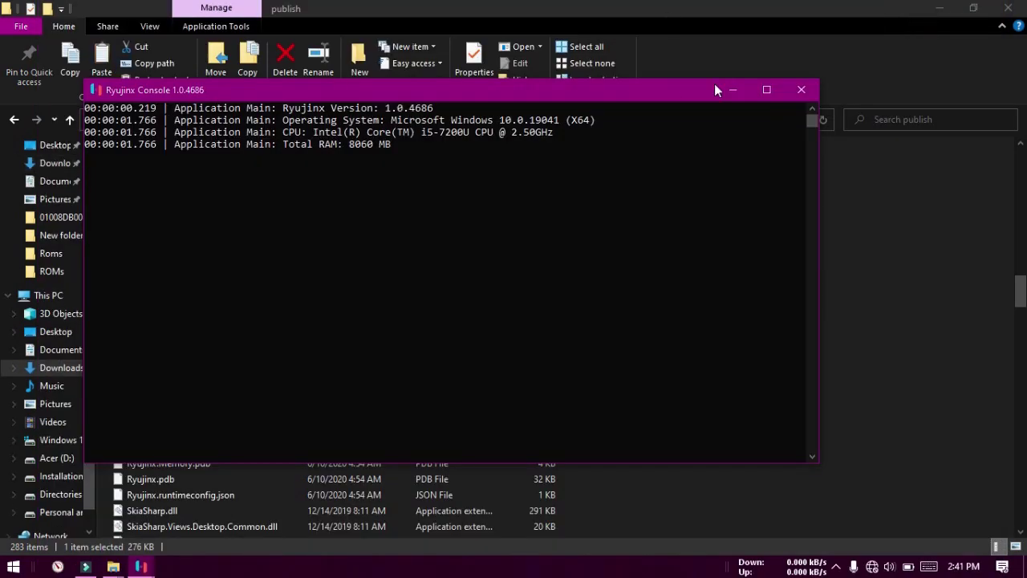
pyautogui.click(732, 89)
pyautogui.click(14, 118)
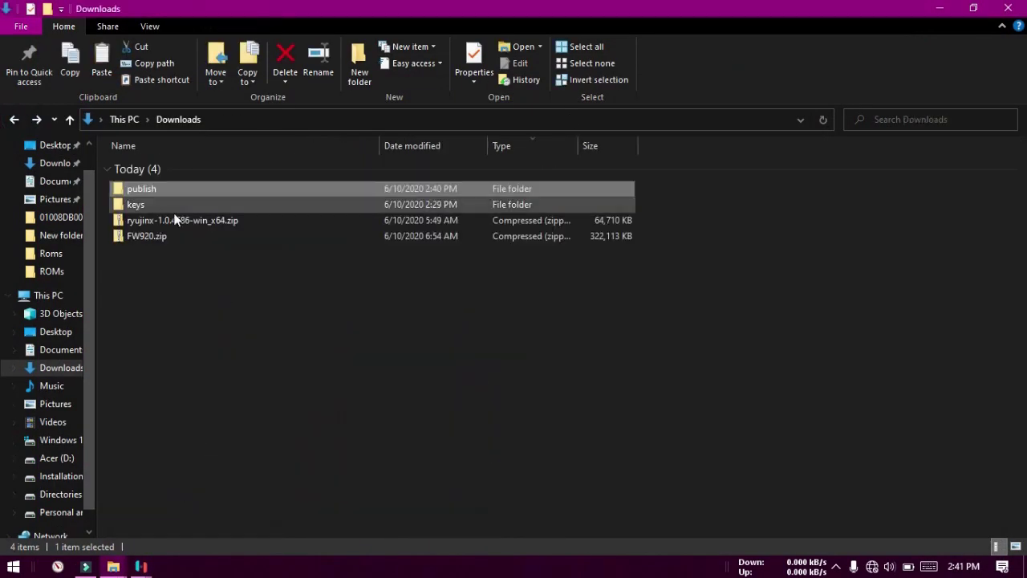
pyautogui.doubleClick(152, 205)
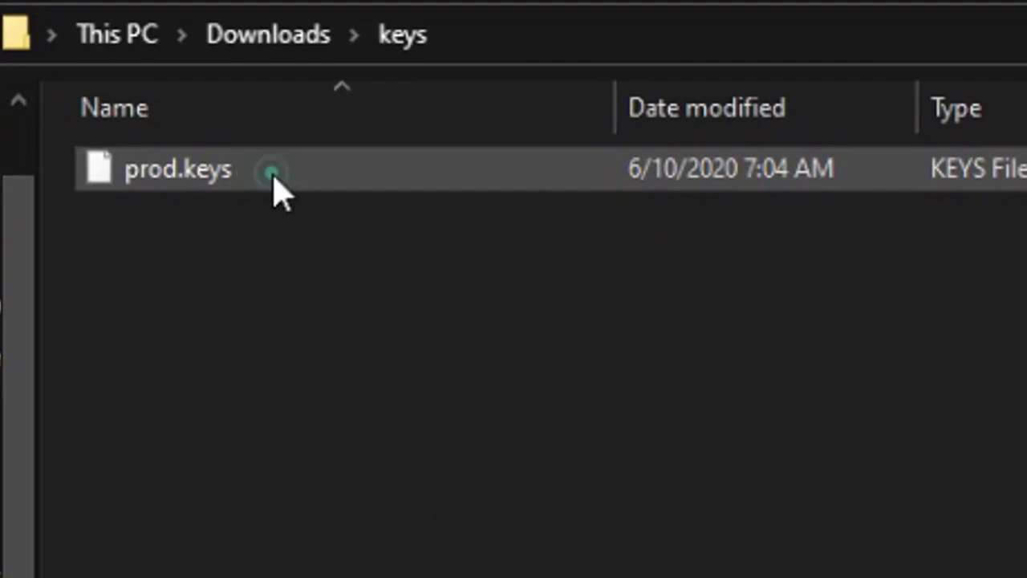
pyautogui.rightClick(265, 172)
pyautogui.click(308, 490)
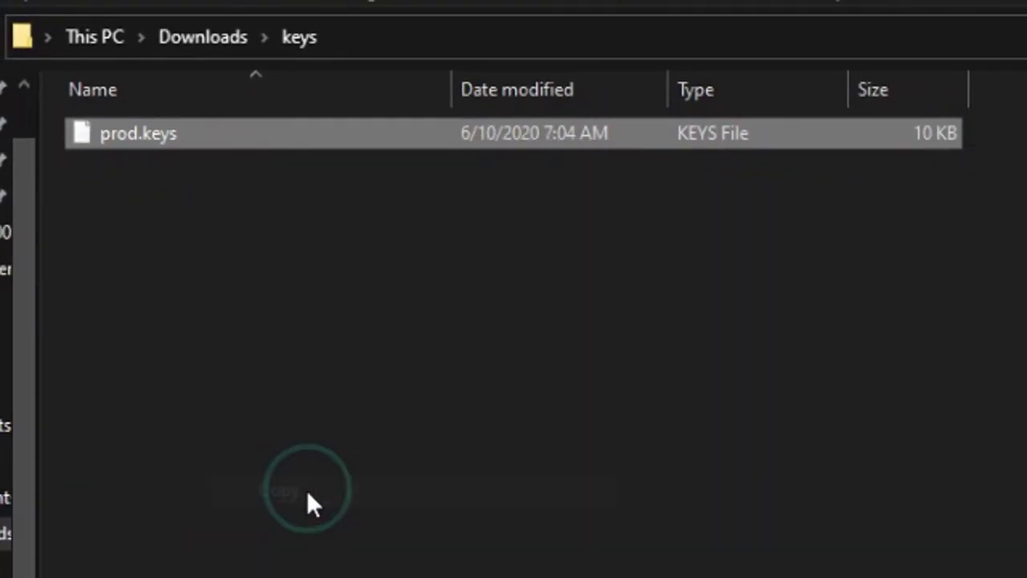
# Step: Paste prod.keys into the system folder and close both Explorer windows
pyautogui.moveTo(114, 566)
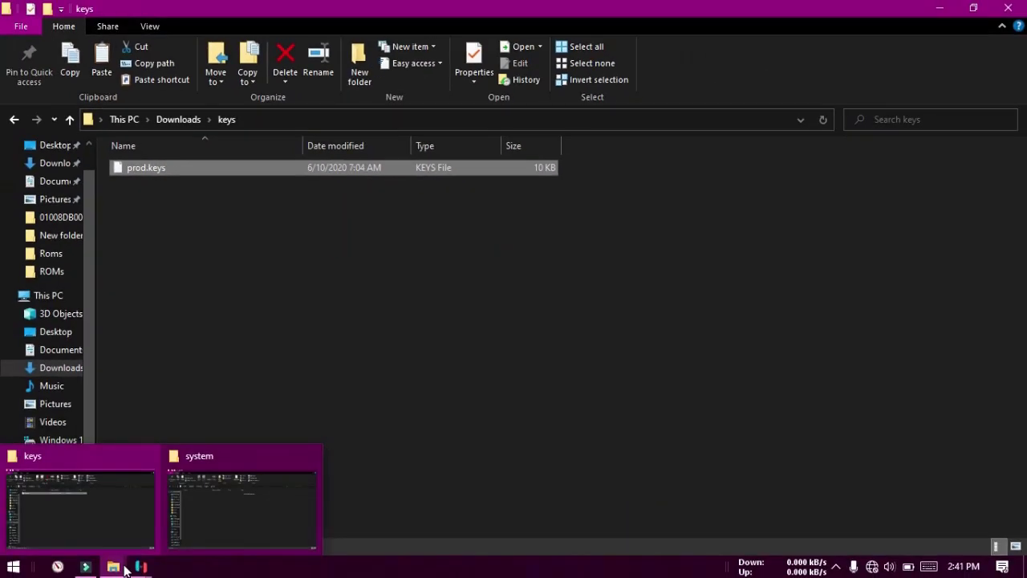
pyautogui.click(236, 527)
pyautogui.rightClick(255, 204)
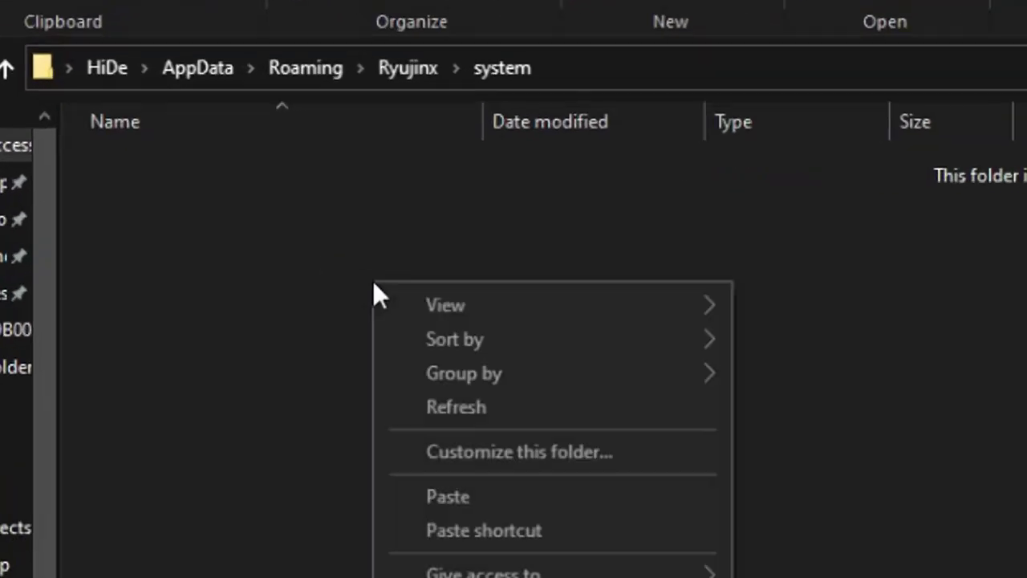
pyautogui.click(480, 502)
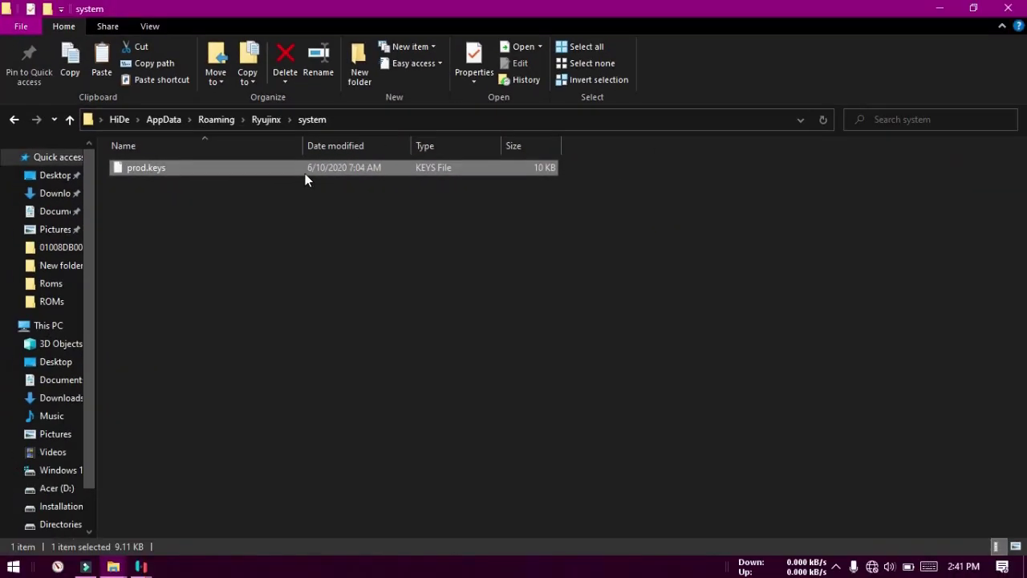
pyautogui.click(1009, 8)
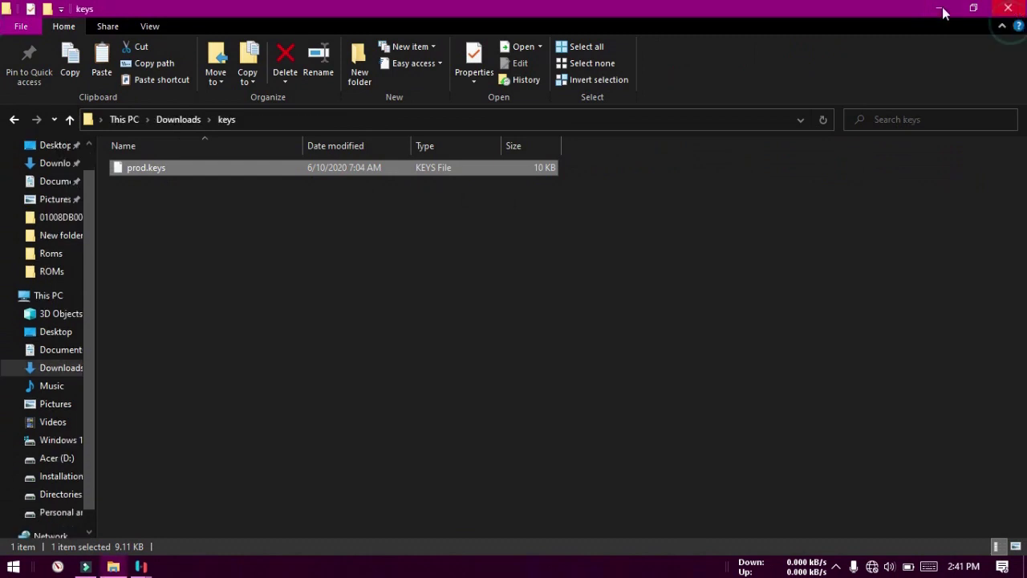
pyautogui.click(1005, 9)
# Step: Close Ryujinx and relaunch it so the new keys load
pyautogui.moveTo(113, 566)
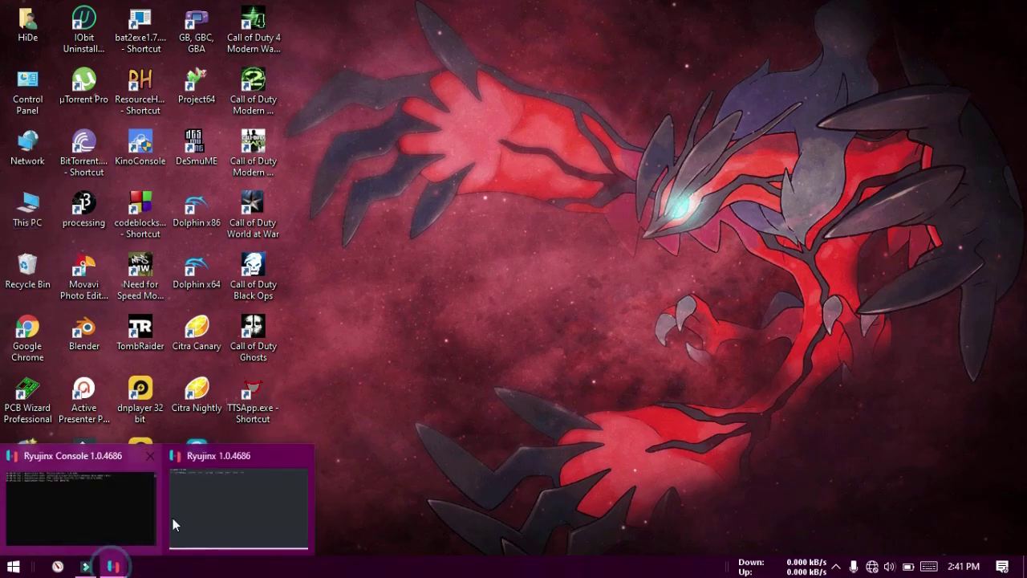
pyautogui.click(173, 518)
pyautogui.click(981, 14)
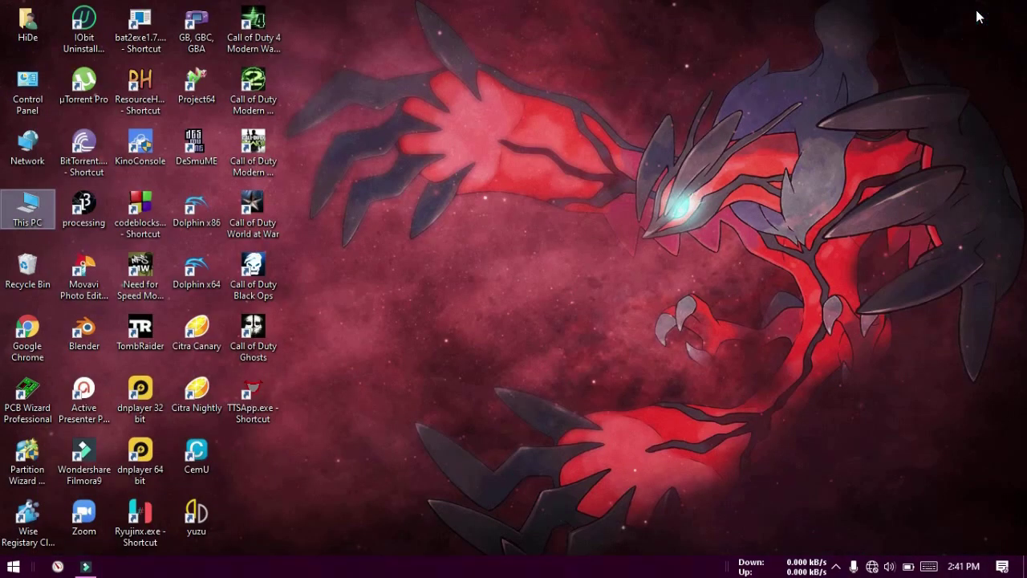
pyautogui.doubleClick(133, 528)
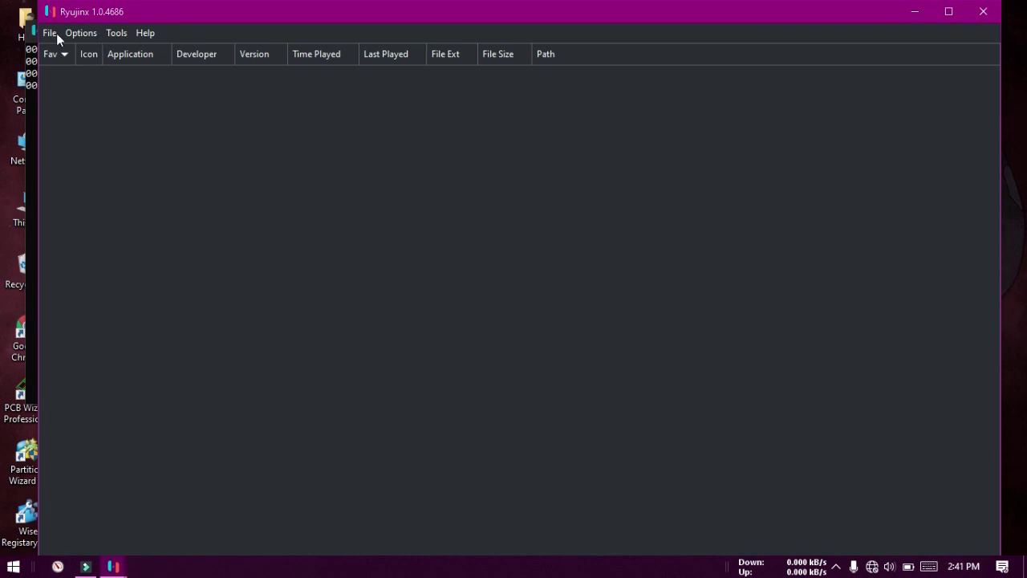
# Step: Install firmware 9.2.0 from Downloads\FW920.zip via Tools > Install Firmware
pyautogui.click(109, 32)
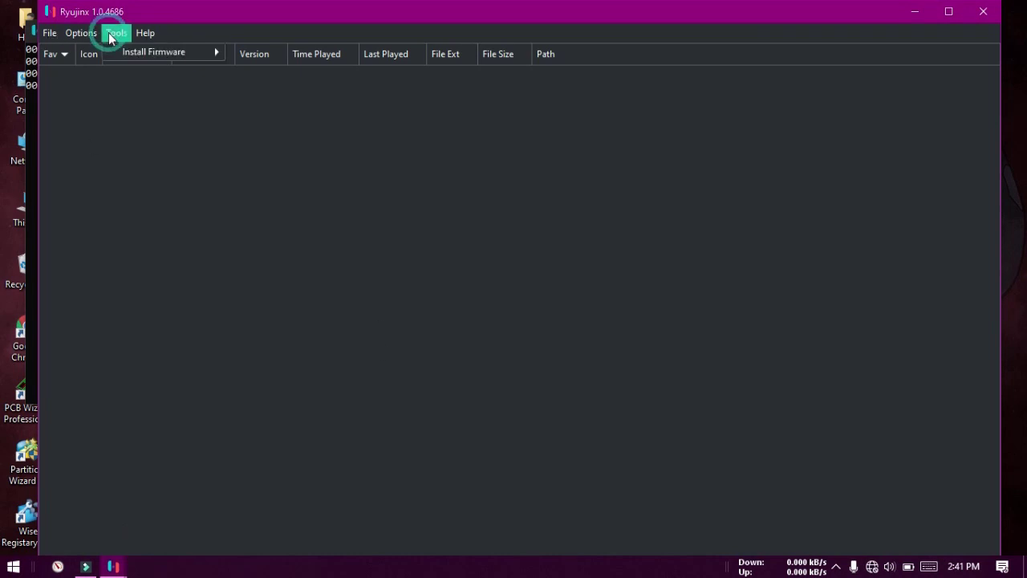
pyautogui.moveTo(220, 55)
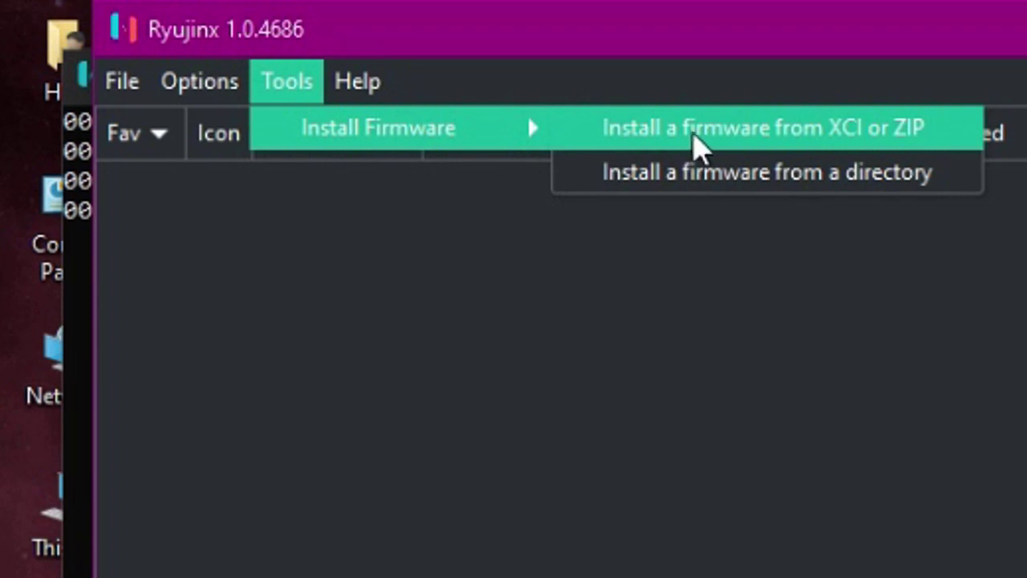
pyautogui.click(701, 147)
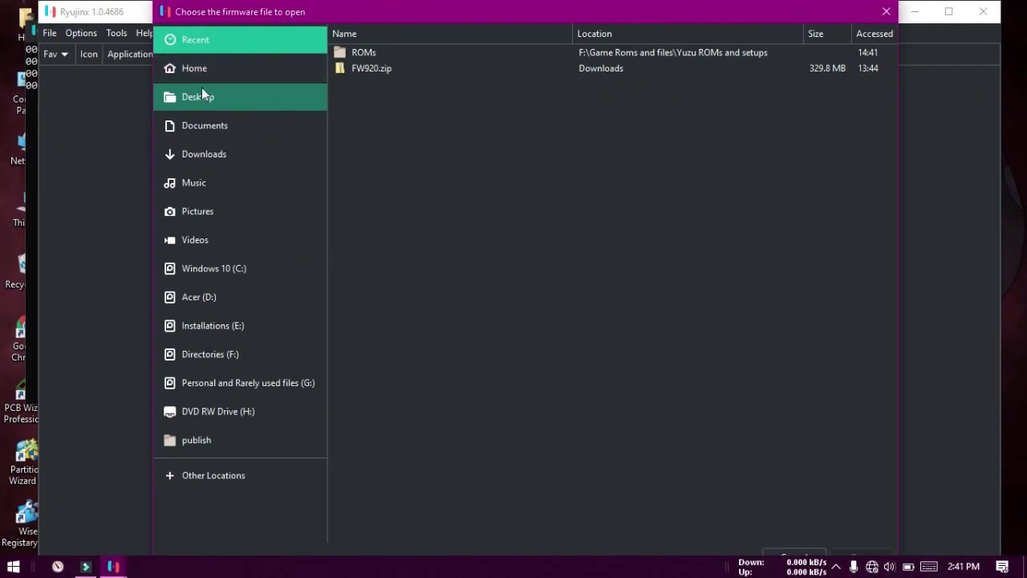
pyautogui.click(210, 154)
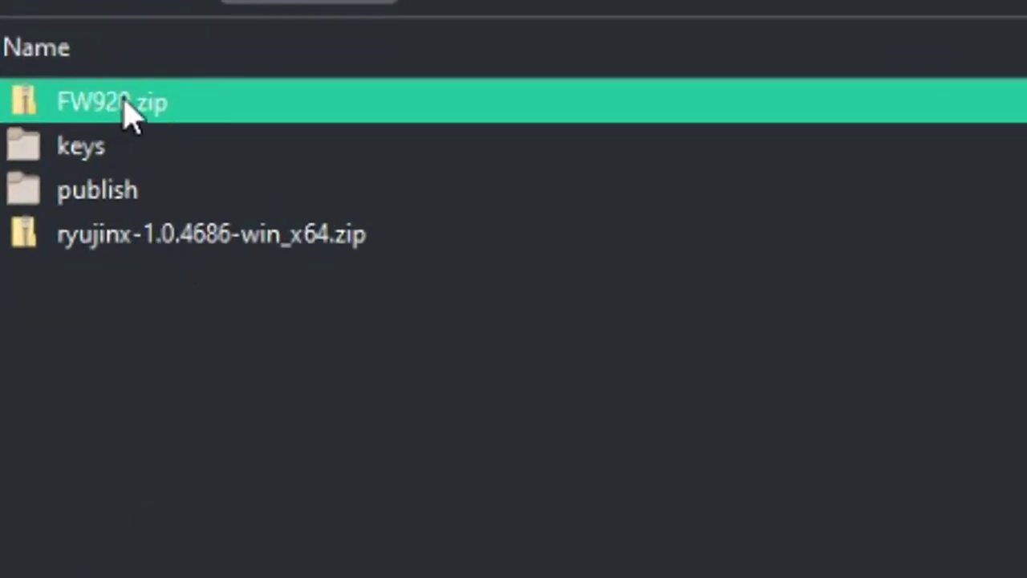
pyautogui.doubleClick(217, 104)
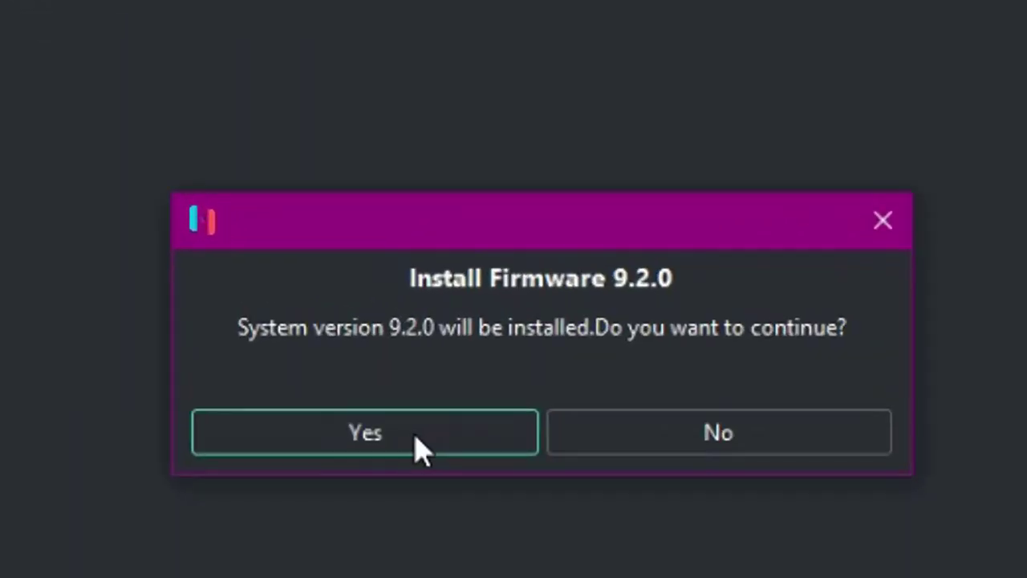
pyautogui.click(393, 446)
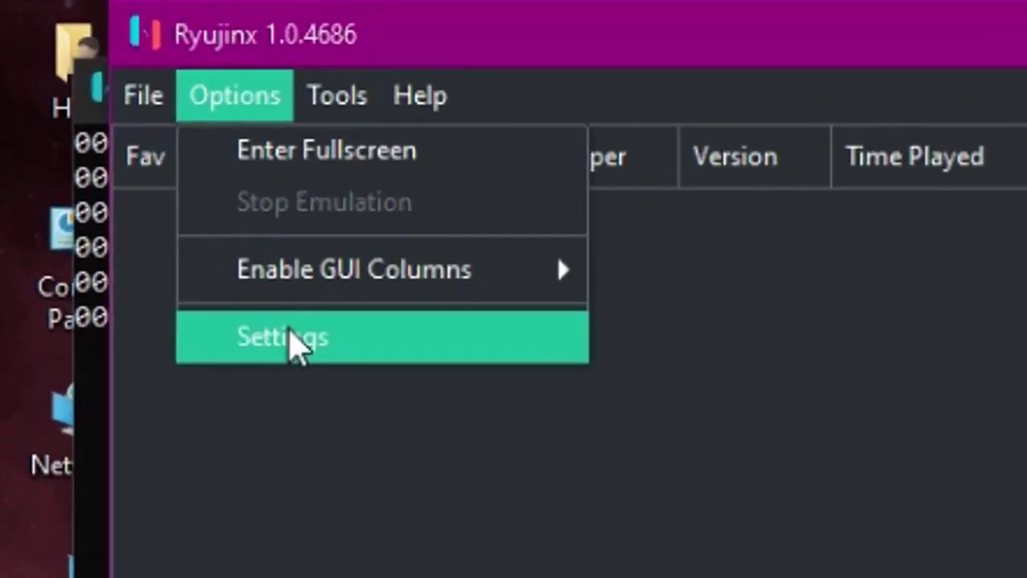
# Step: Add F:\Game Roms and files\Yuzu ROMs and setups\ROMs as a game directory in Settings and save
pyautogui.click(289, 335)
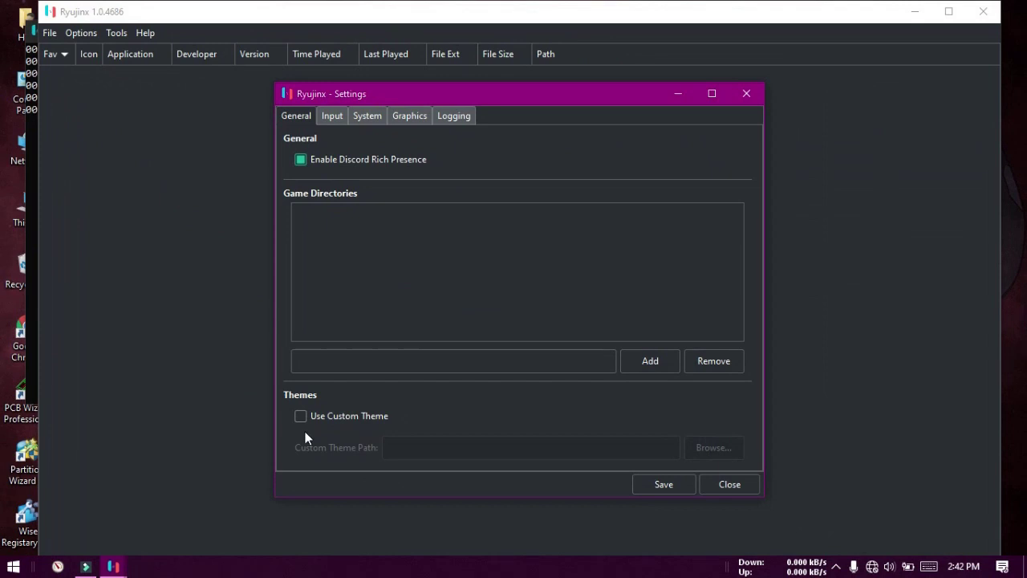
pyautogui.click(651, 361)
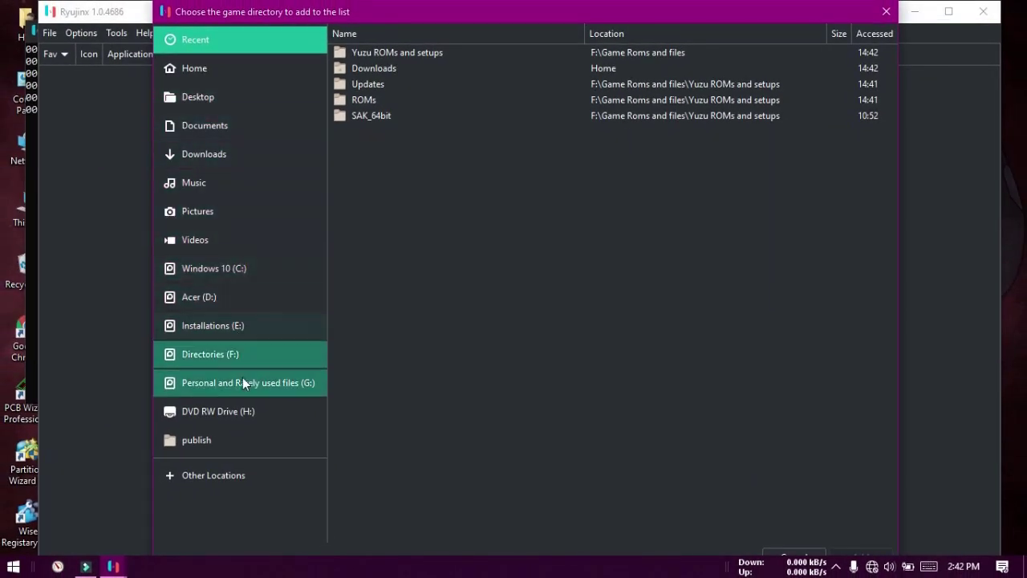
pyautogui.click(241, 357)
pyautogui.doubleClick(369, 85)
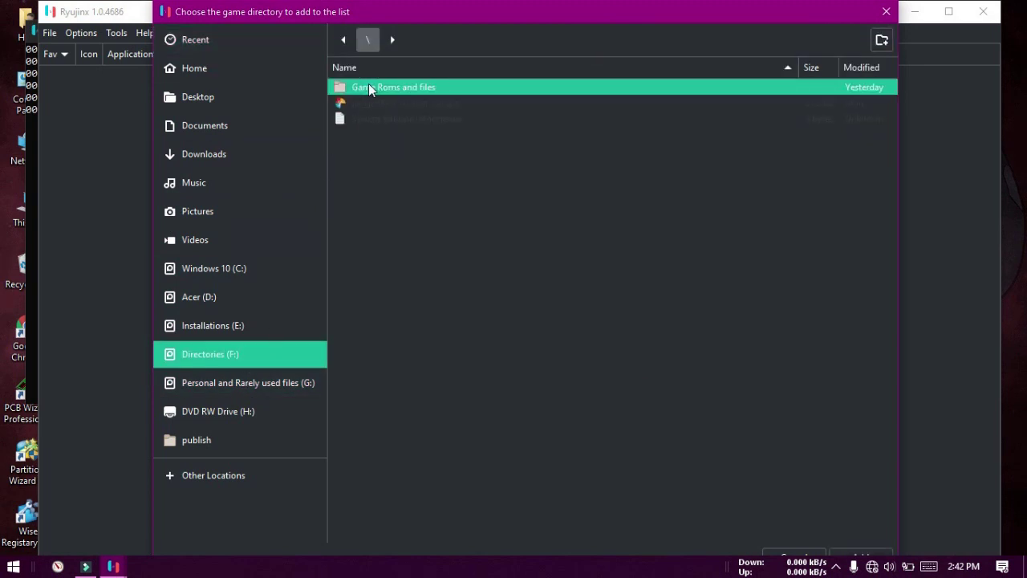
pyautogui.doubleClick(397, 183)
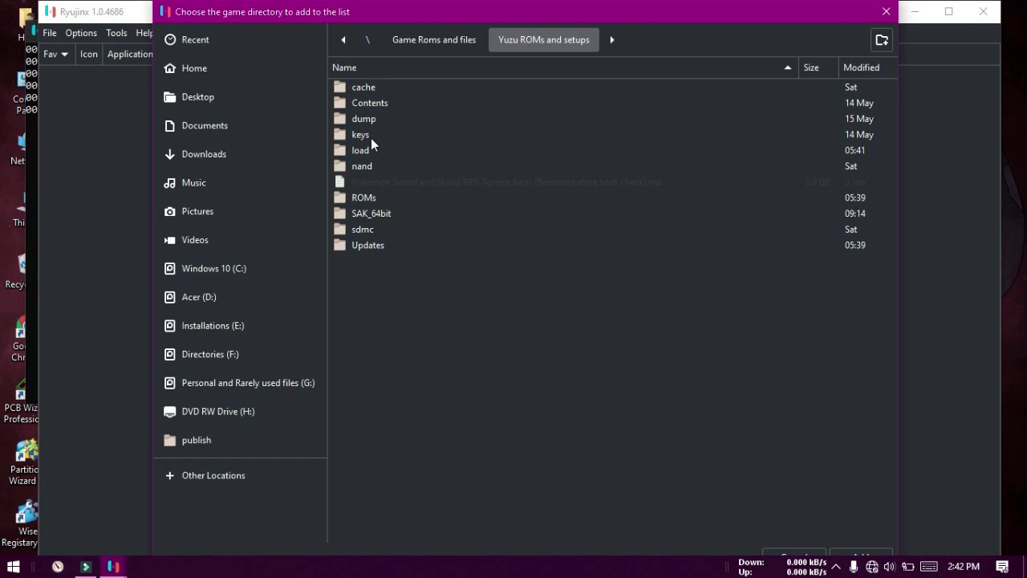
pyautogui.doubleClick(370, 197)
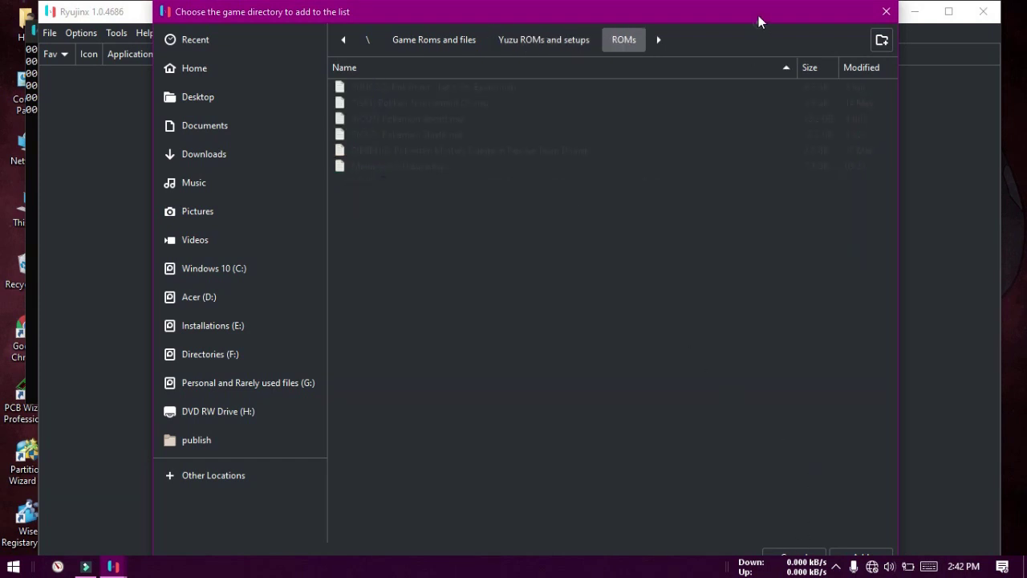
pyautogui.moveTo(758, 15); pyautogui.dragTo(756, 4)
pyautogui.click(862, 555)
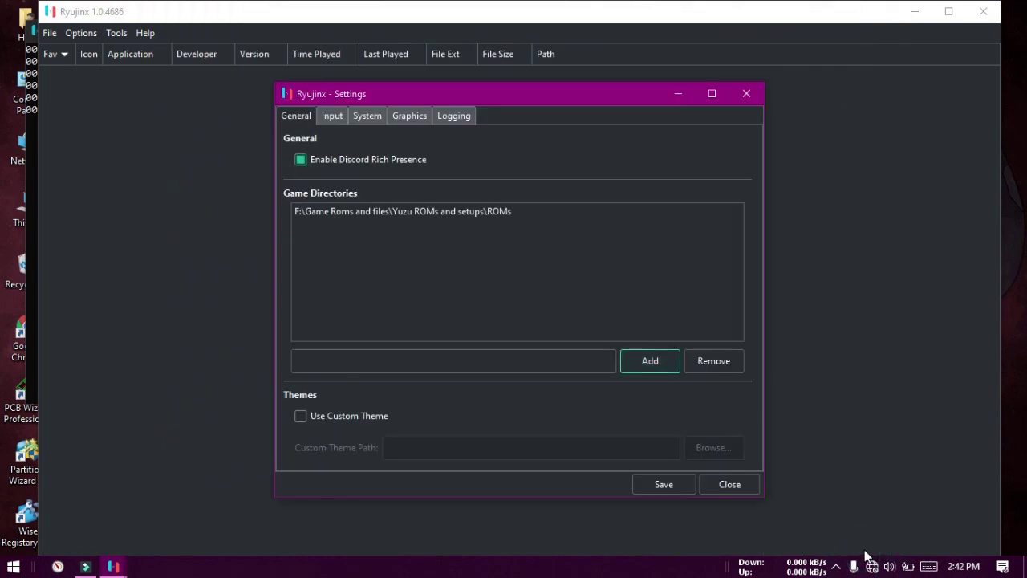
pyautogui.click(573, 470)
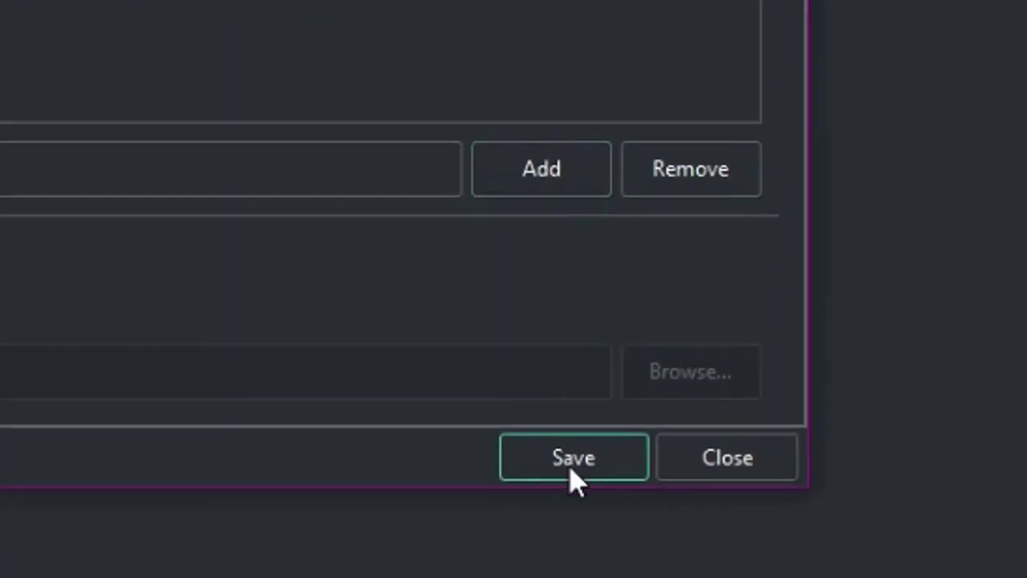
pyautogui.click(573, 469)
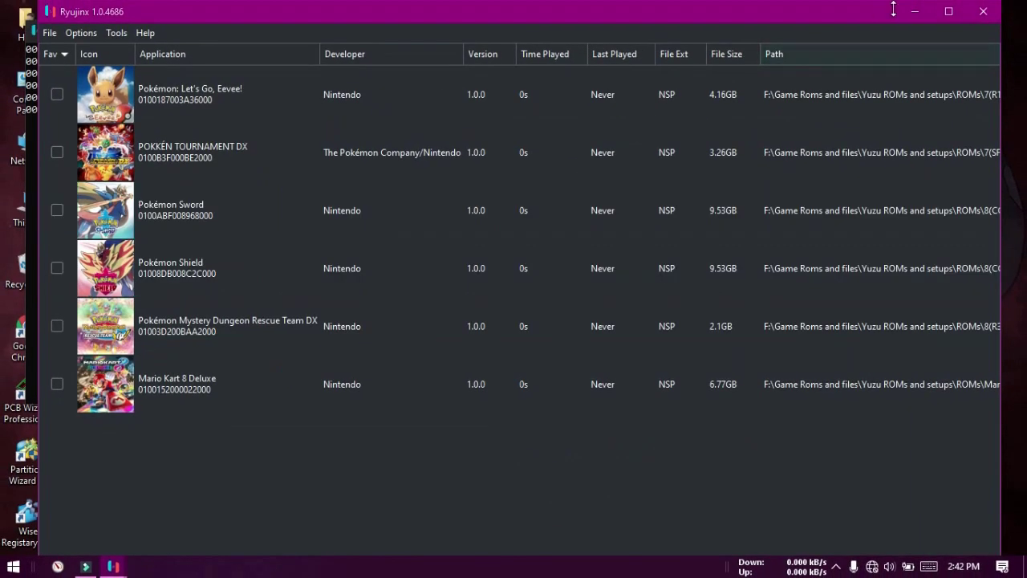
# Step: Close Ryujinx and start it again from the Ryujinx.exe shortcut
pyautogui.click(982, 11)
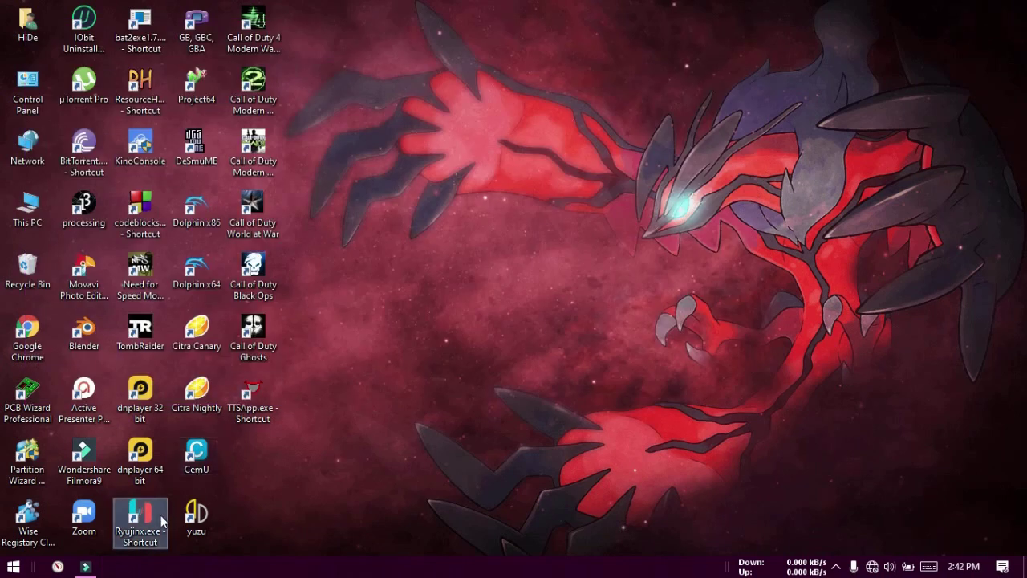
pyautogui.doubleClick(161, 519)
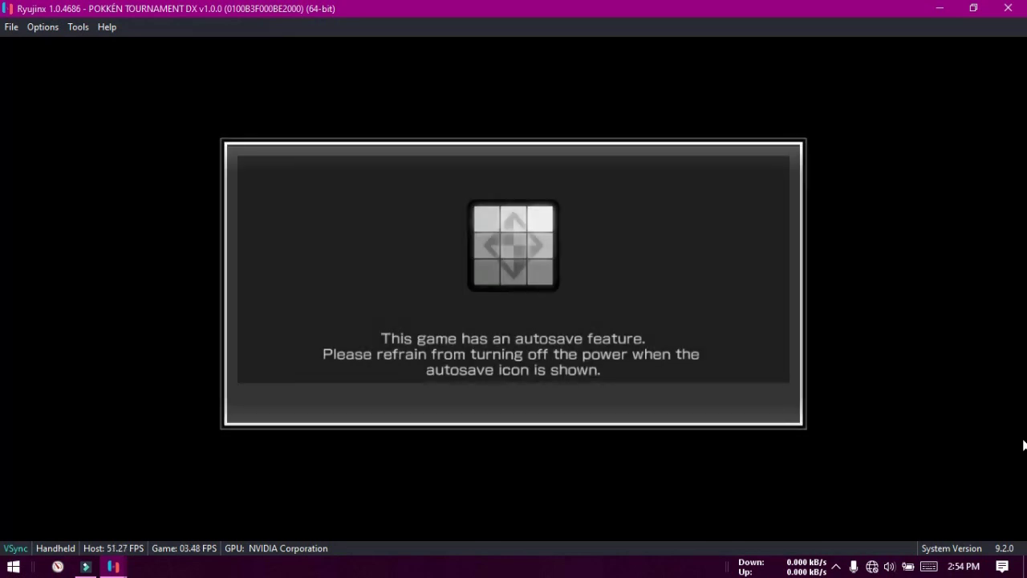
# Step: Dismiss the autosave notice with Z, then press E+U (L+R) at the title screen
pyautogui.press('z')
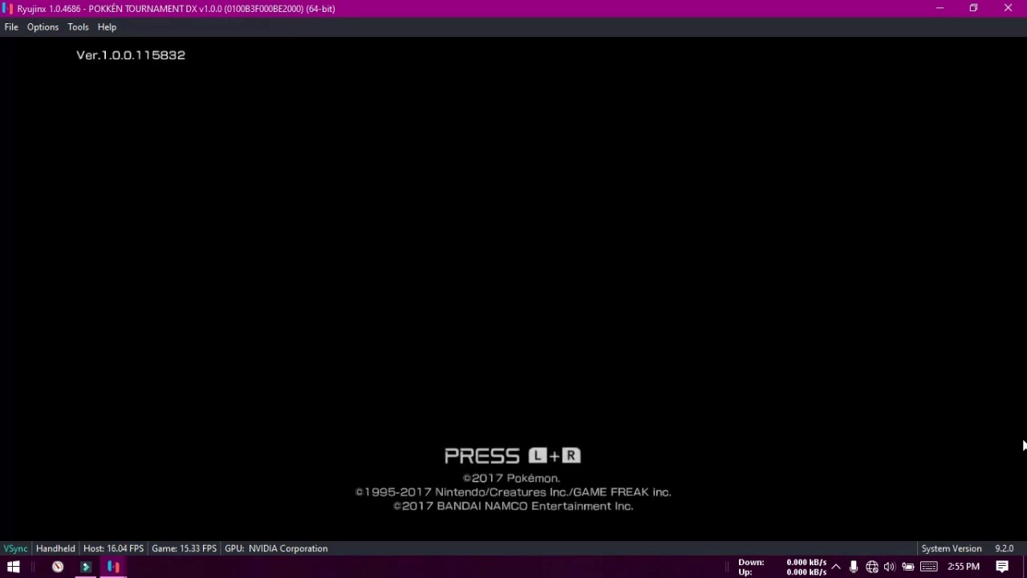
pyautogui.hotkey('e', 'u')
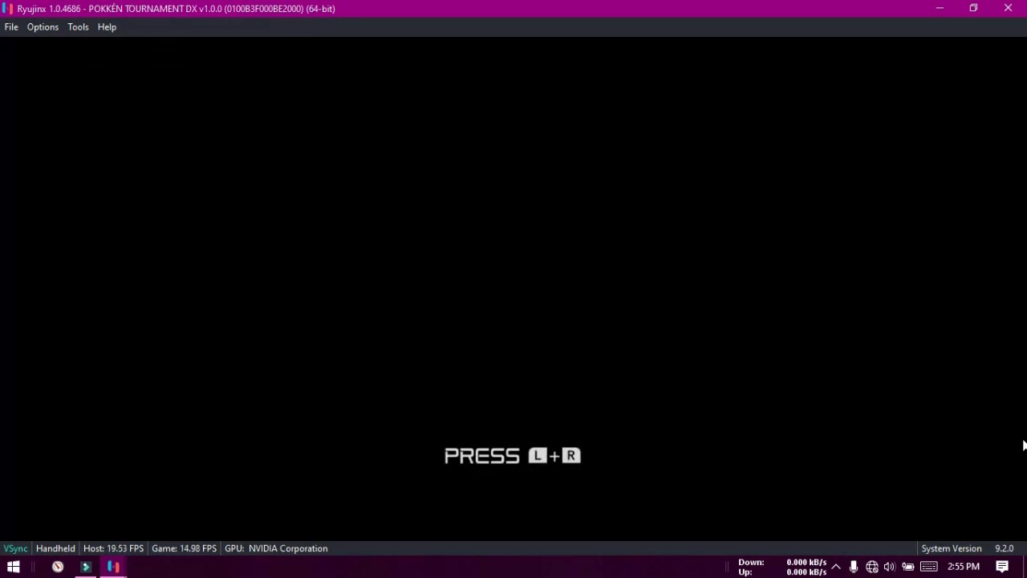